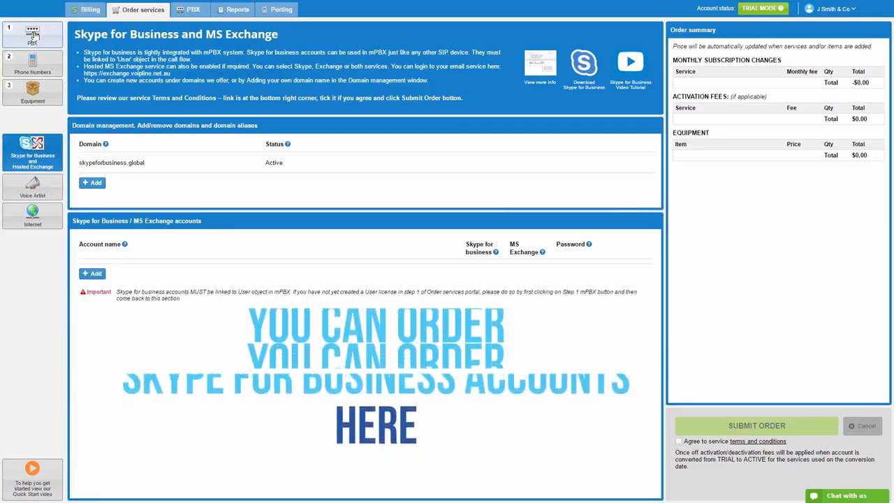
click(191, 10)
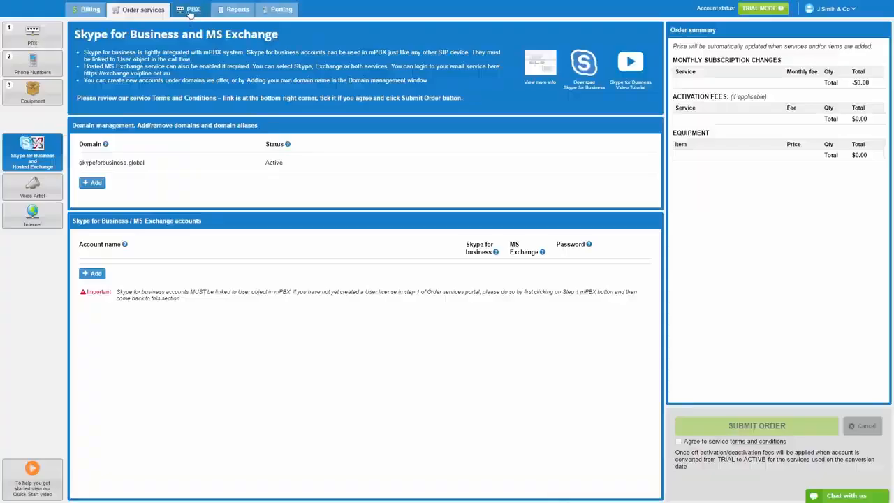
click(189, 13)
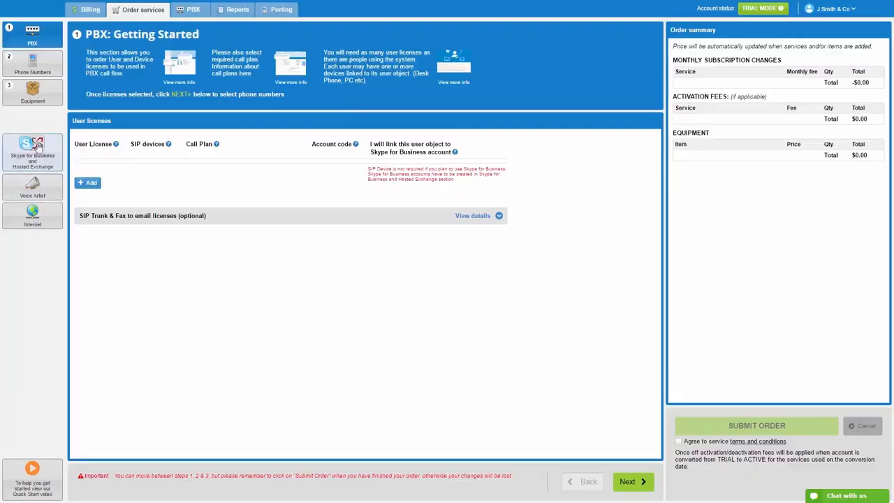
click(34, 150)
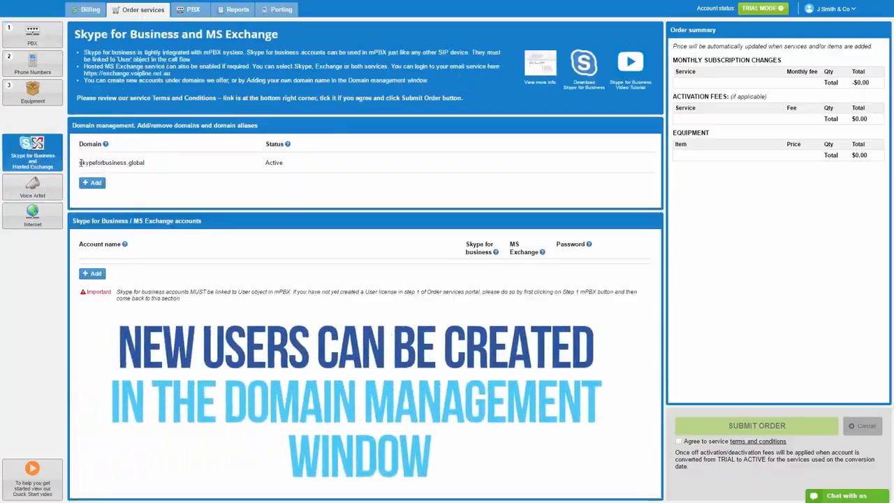
drag(80, 163, 169, 159)
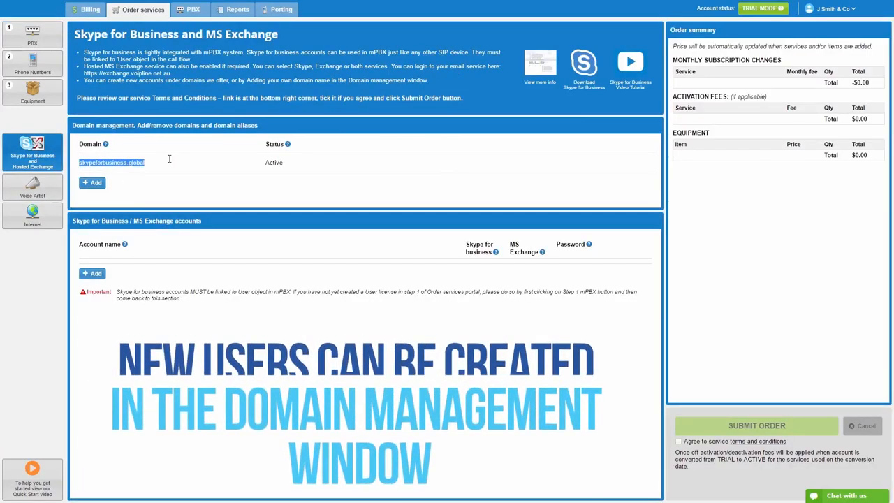
click(169, 160)
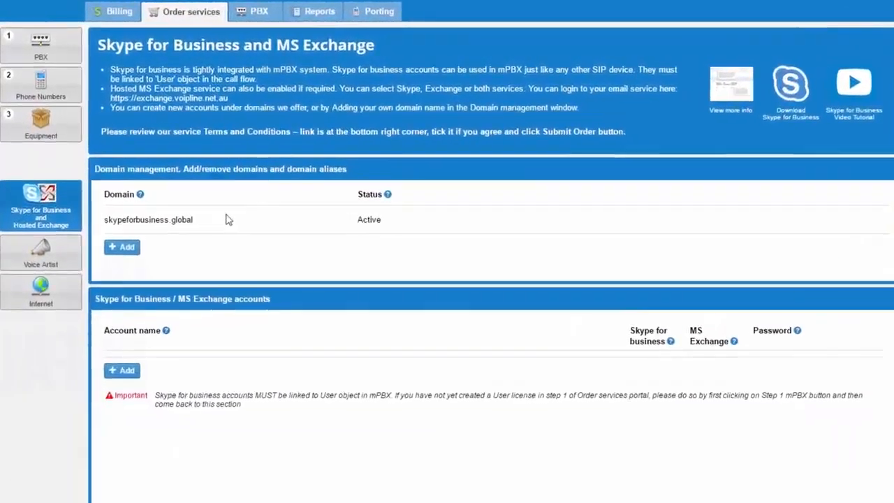
- Add a skypeforbusiness.global account with the user's first and last name and a password
click(121, 370)
click(130, 370)
text(John)
key(Tab)
text(S)
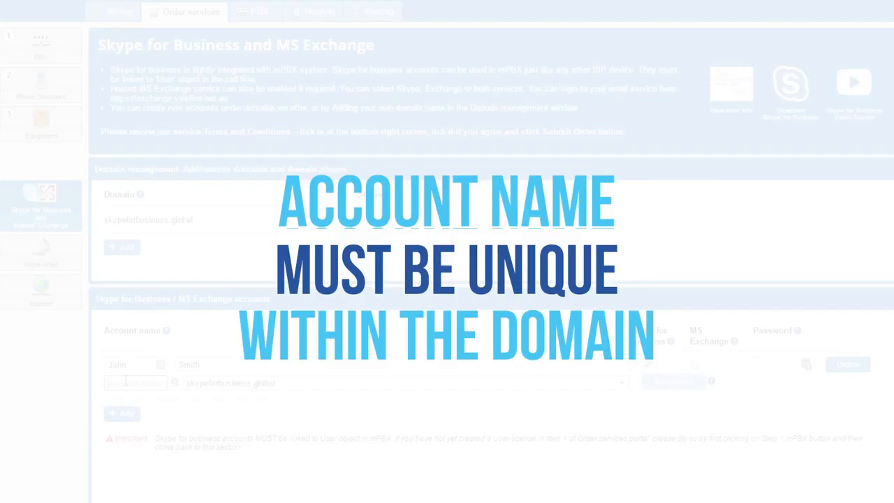
text(john.s)
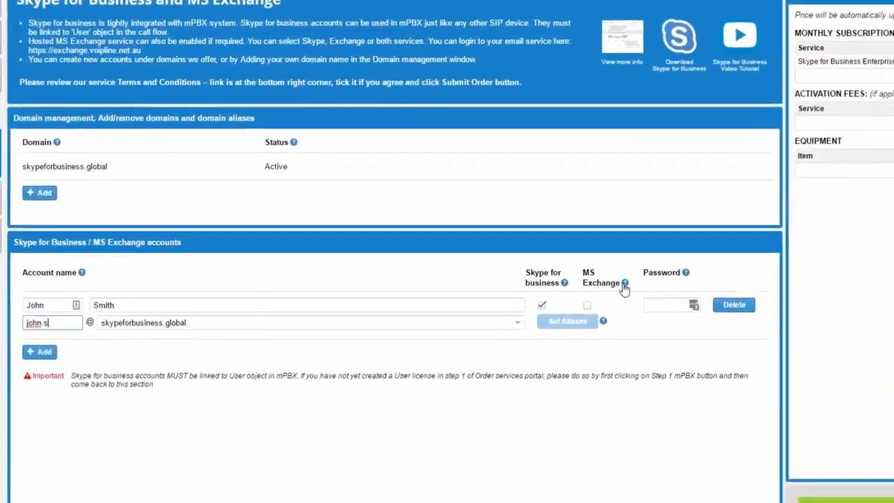
mouse_move(734, 342)
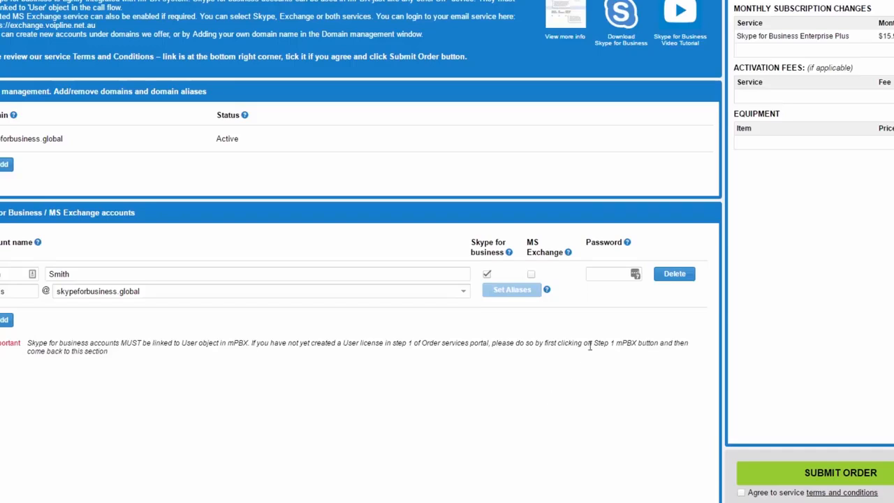
click(596, 277)
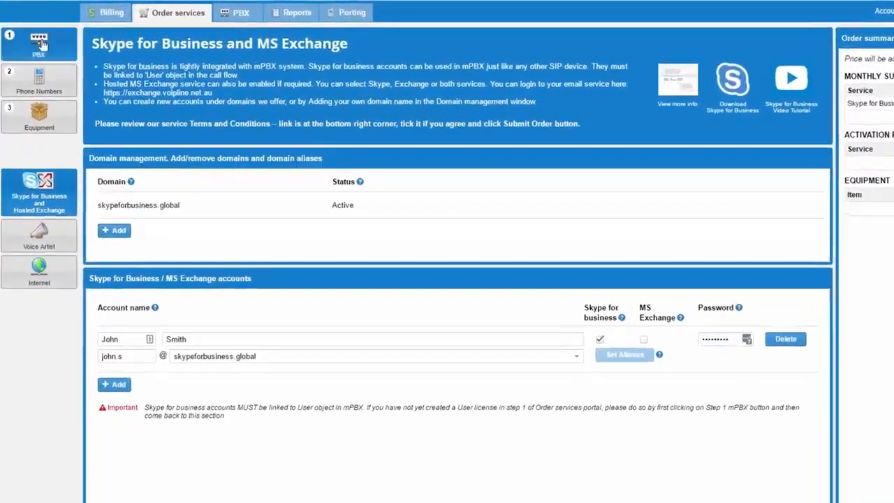
- Add a Company Starter user licence linked to Skype for Business and submit the order
click(33, 35)
click(124, 263)
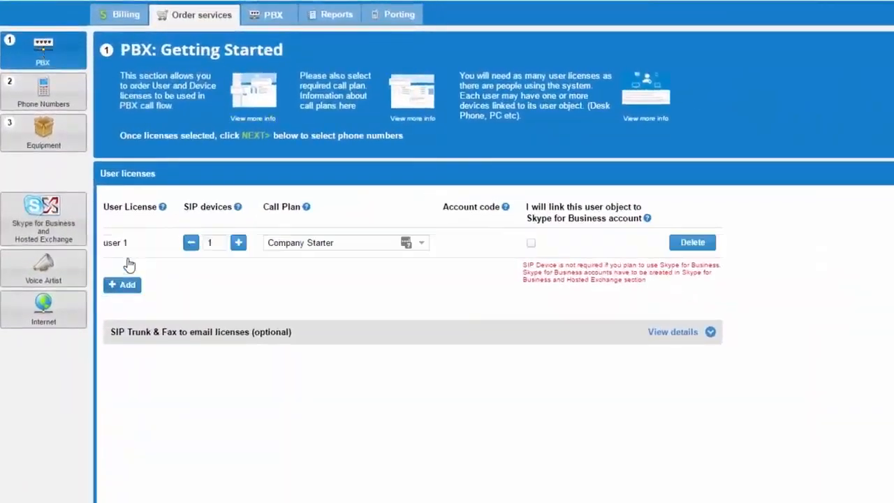
click(530, 244)
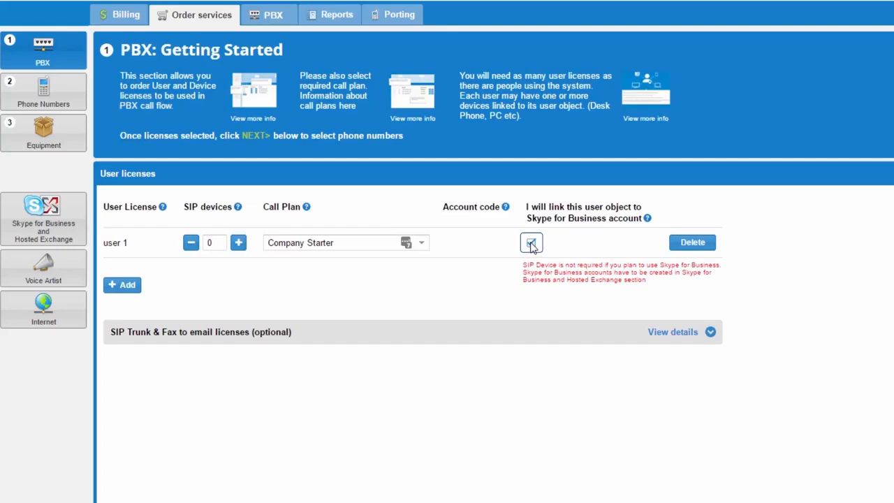
click(421, 242)
click(290, 259)
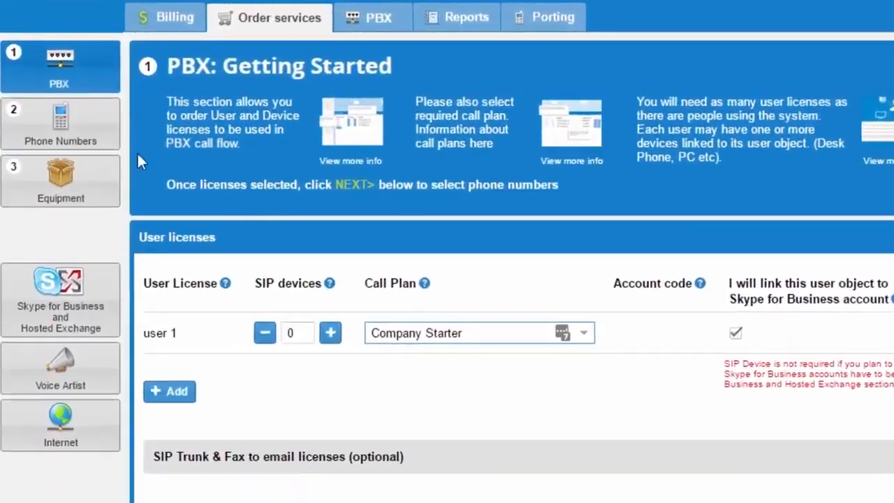
click(59, 118)
click(61, 183)
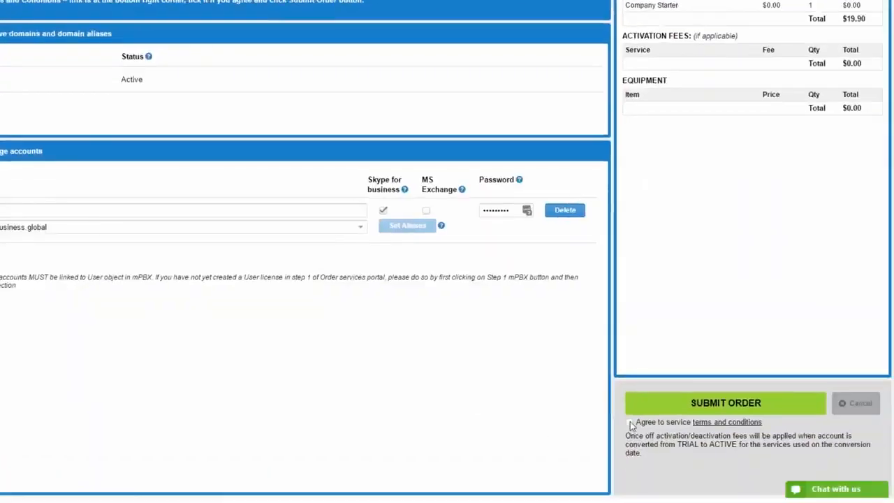
click(645, 408)
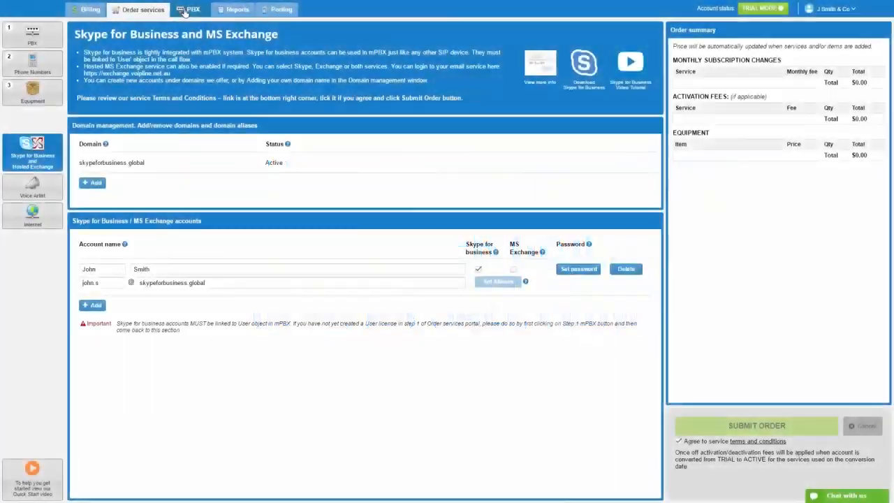
- Place user 1001 on the PBX canvas and set it to ring the Skype for Business account
click(188, 9)
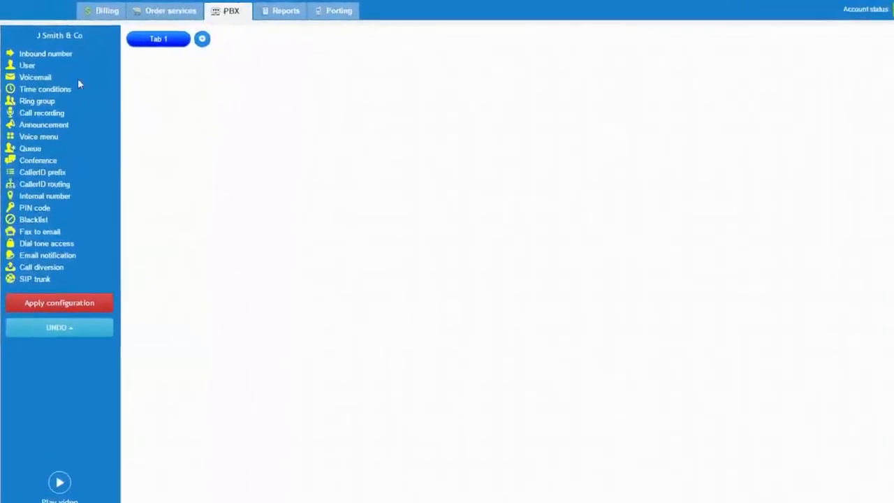
drag(24, 54, 208, 114)
click(354, 180)
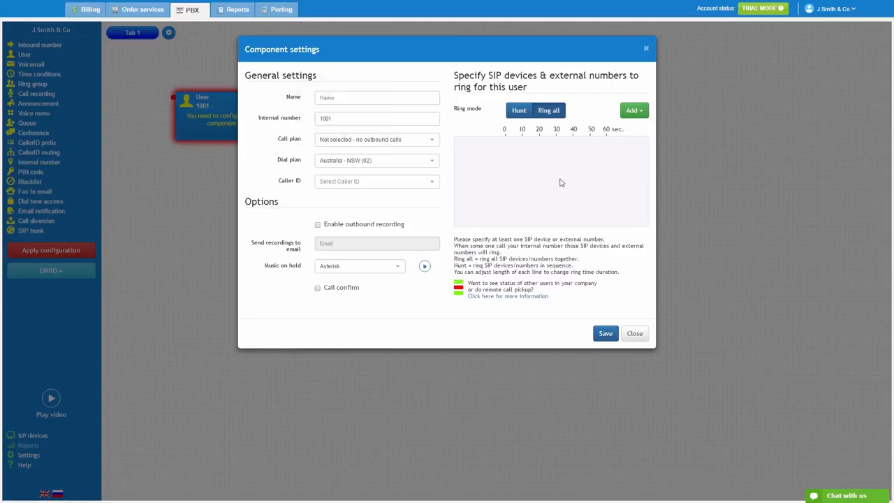
click(634, 110)
click(626, 153)
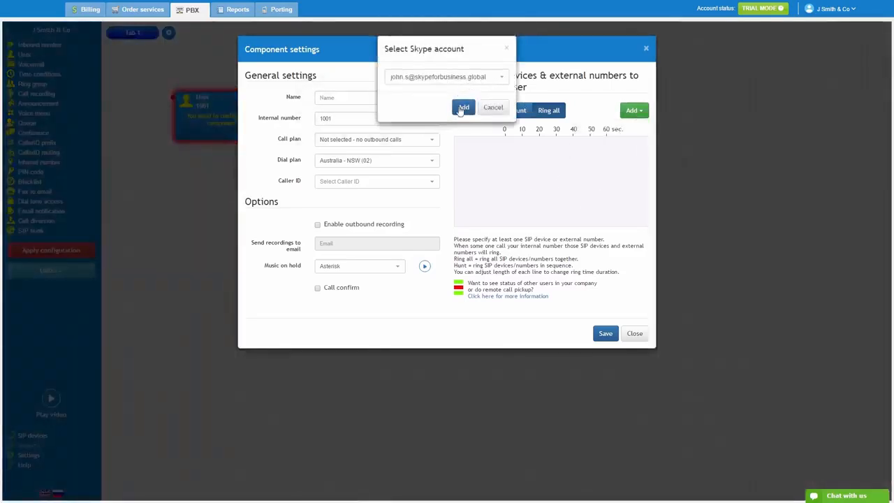
click(462, 108)
- Give user 1001 its display name, save it past the call-plan warning, and apply the configuration
click(383, 98)
text(John )
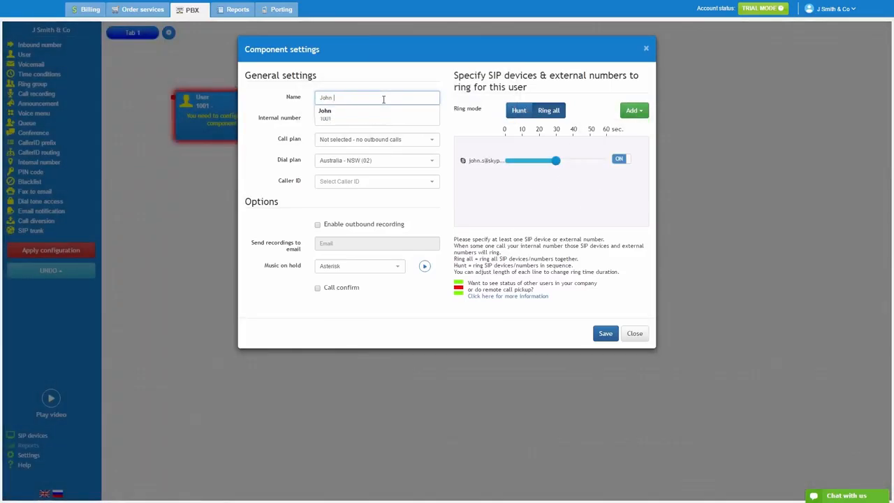
text(Smith)
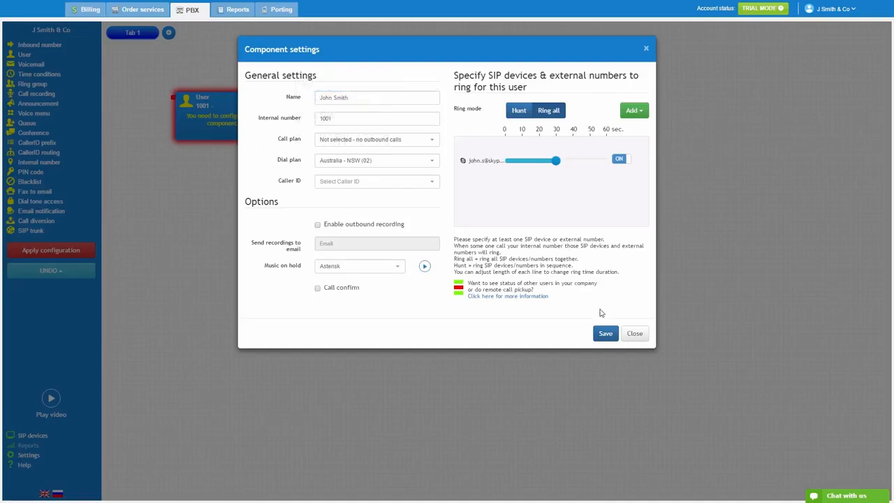
click(606, 334)
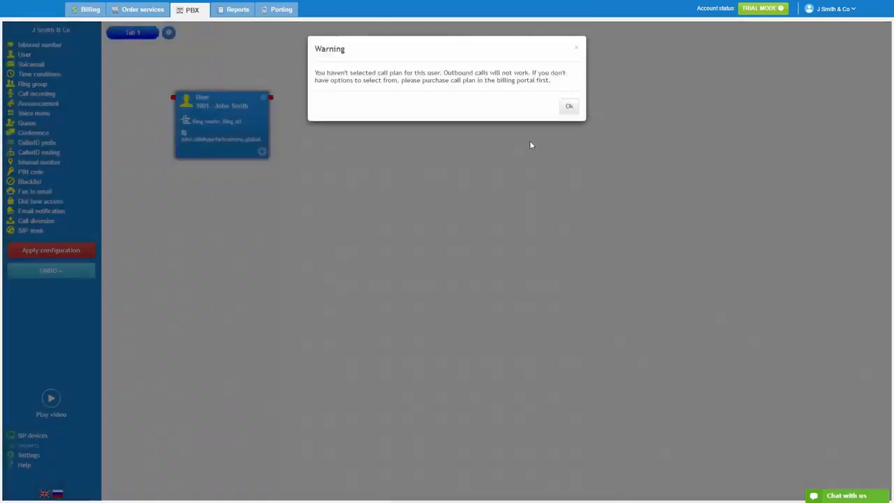
click(569, 107)
click(57, 251)
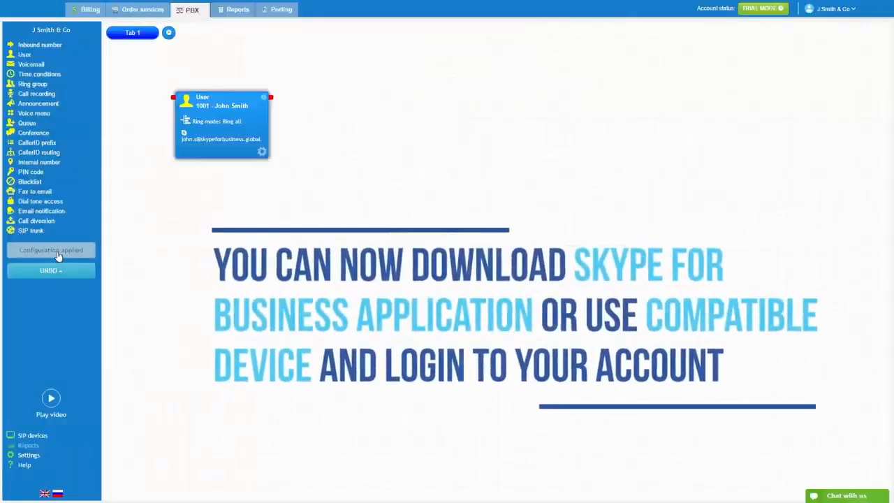
click(148, 11)
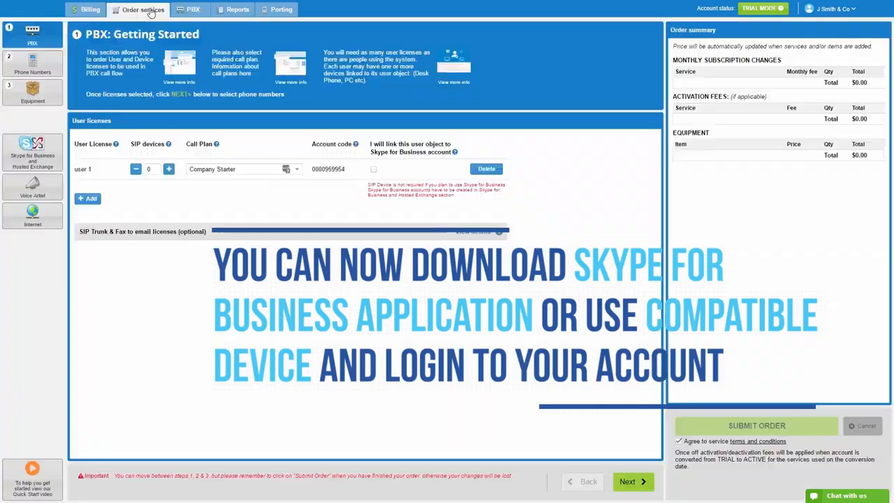
- Reopen the Skype for Business and Hosted Exchange page in Order services
click(32, 153)
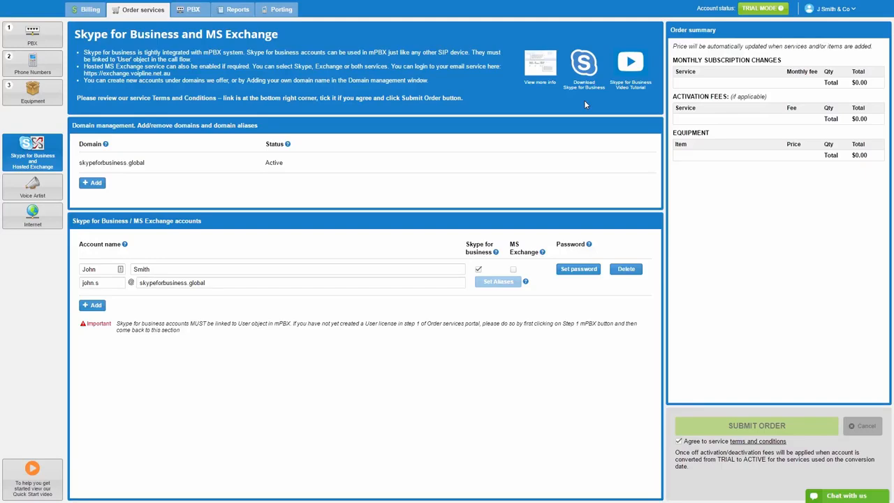
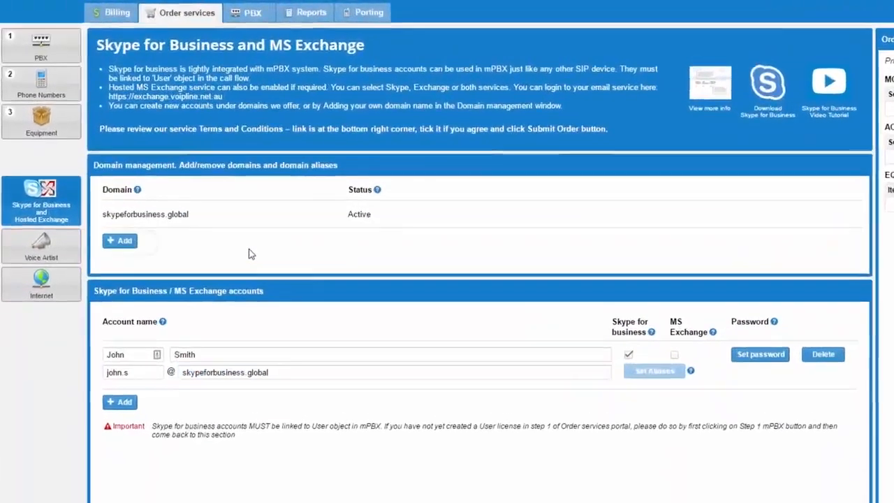
- Add the domain unitel.net.au and submit the order
click(92, 187)
text(uni)
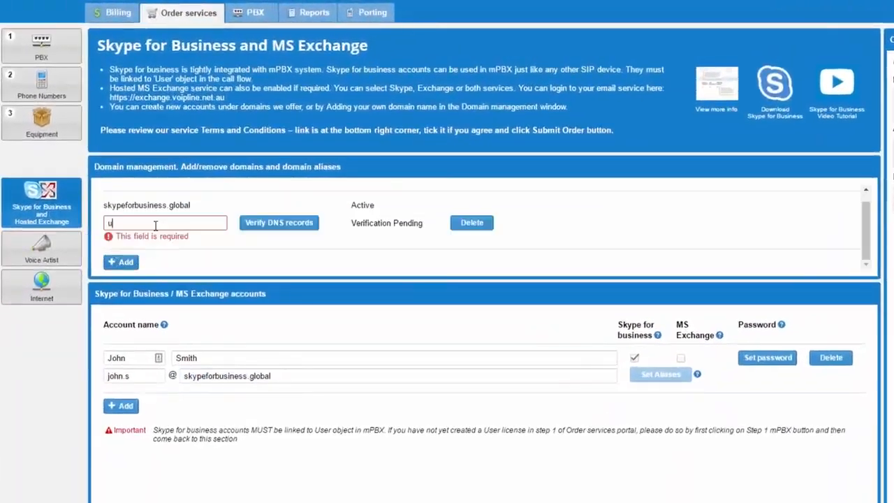
text(tel.net.au)
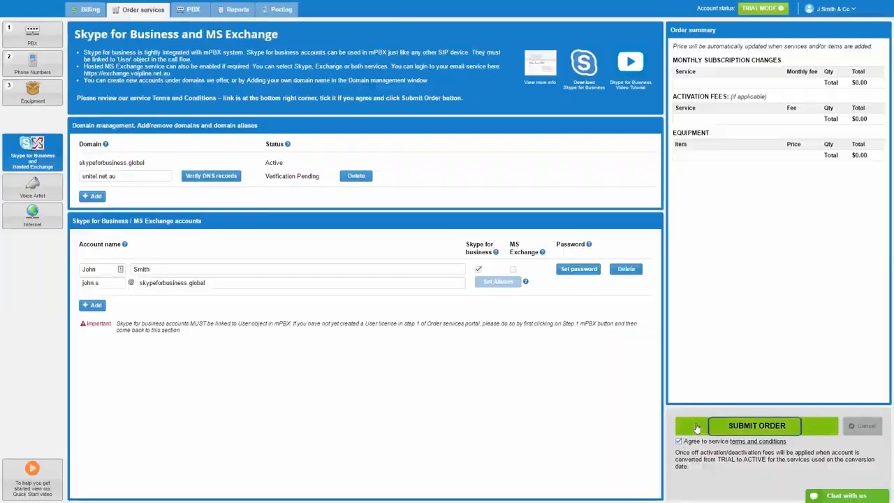
click(694, 416)
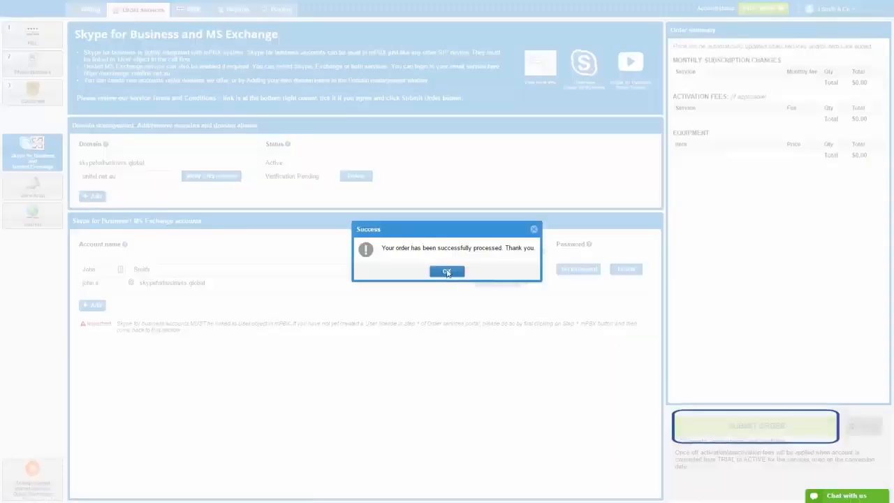
click(447, 269)
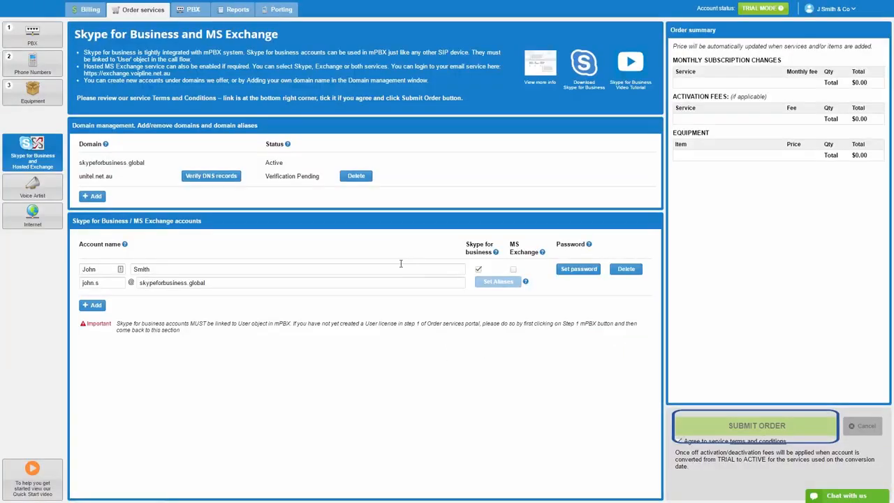
click(209, 177)
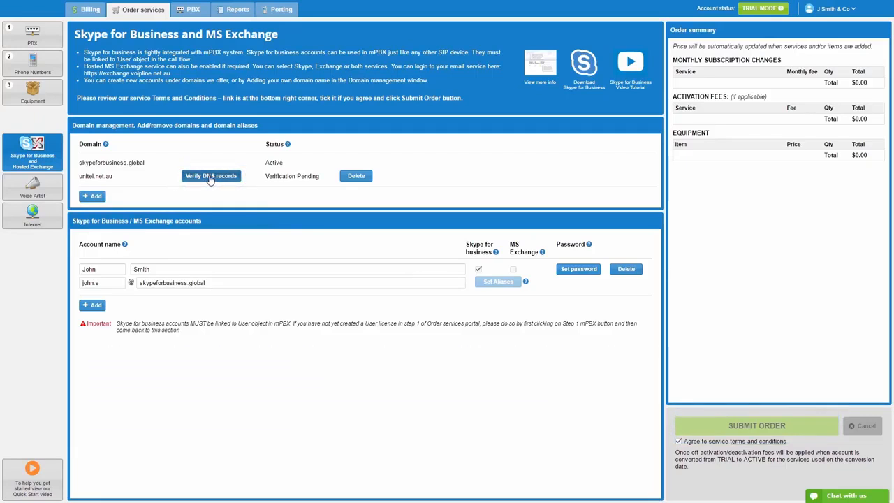
- Show unitel.net.au's required DNS records and re-run the DNS check until it passes
click(211, 179)
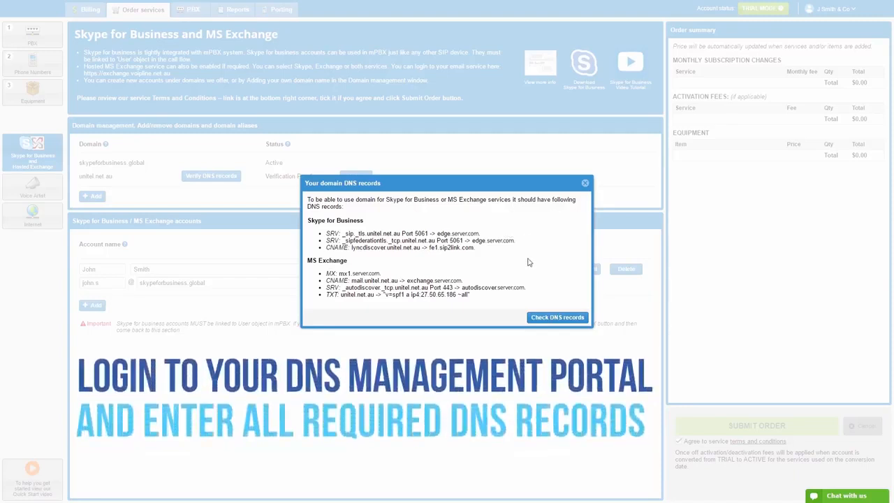
click(556, 319)
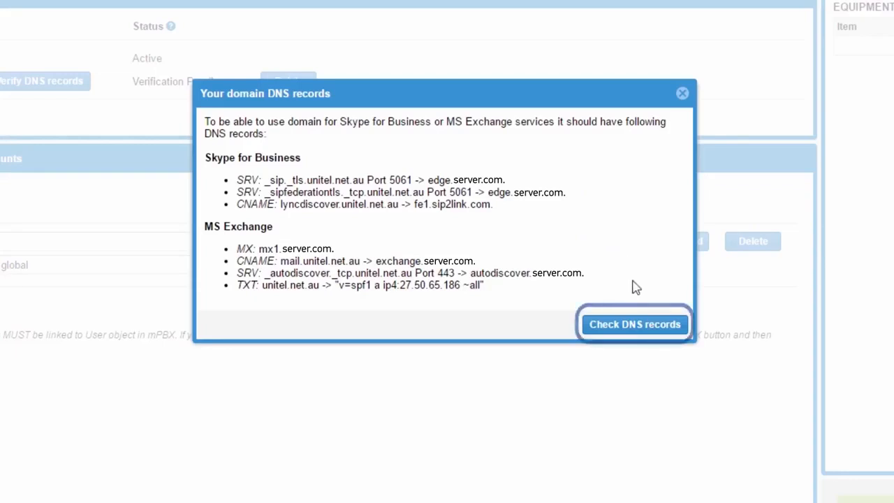
click(631, 326)
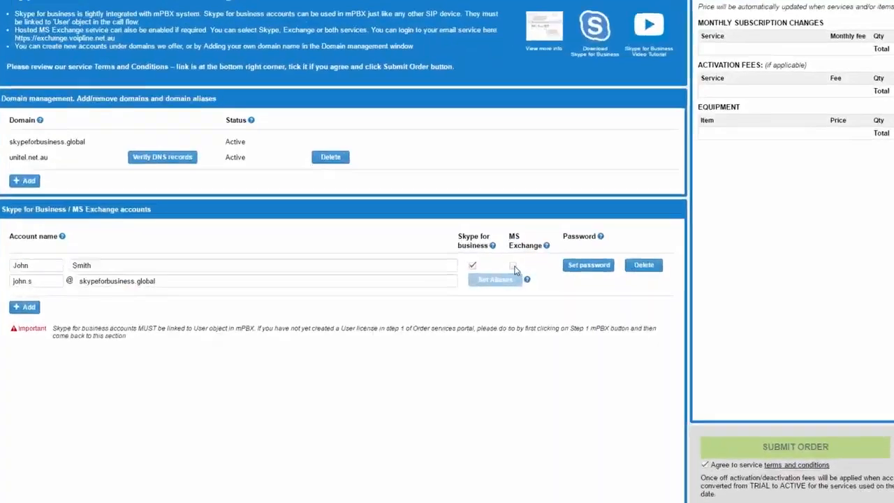
- Enable MS Exchange on the account, submit the order, and bring up its email aliases
click(513, 269)
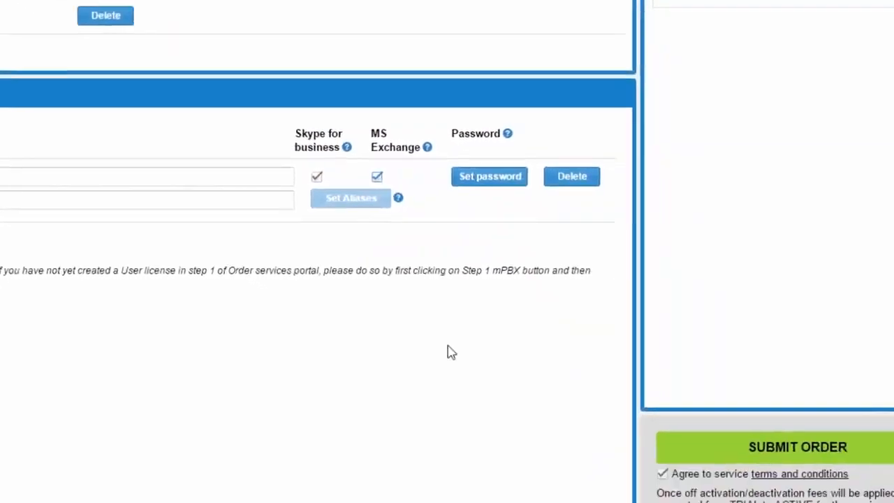
click(589, 386)
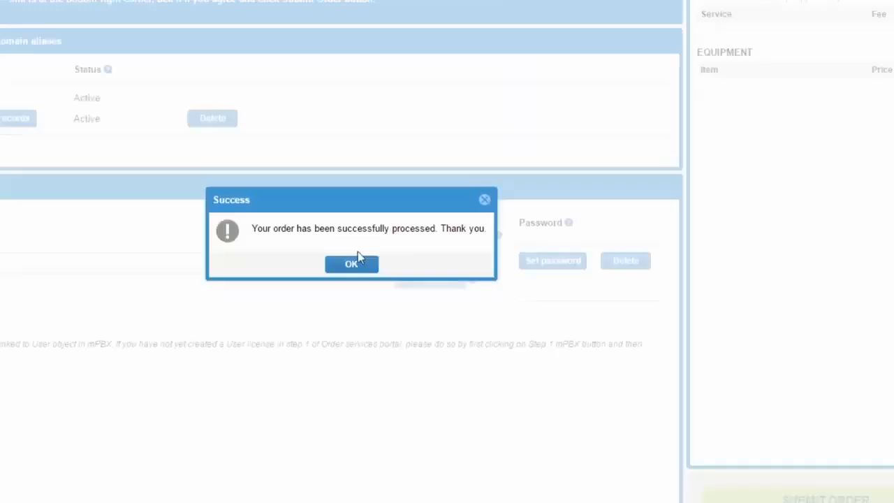
click(356, 258)
click(468, 281)
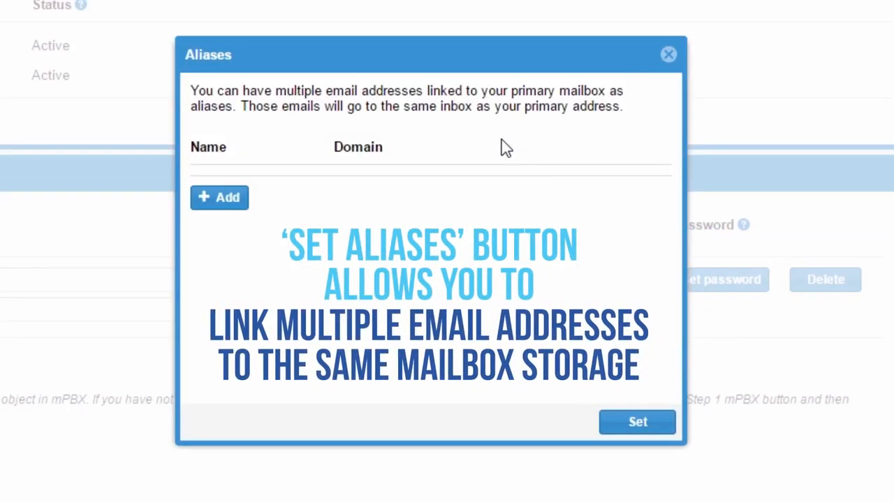
- Add a mailbox alias on the skypeforbusiness.global domain
click(227, 202)
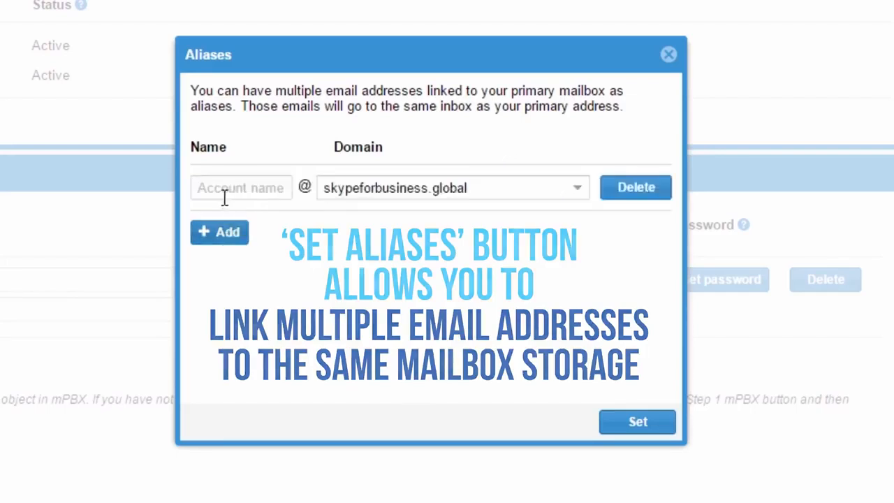
click(567, 196)
click(391, 216)
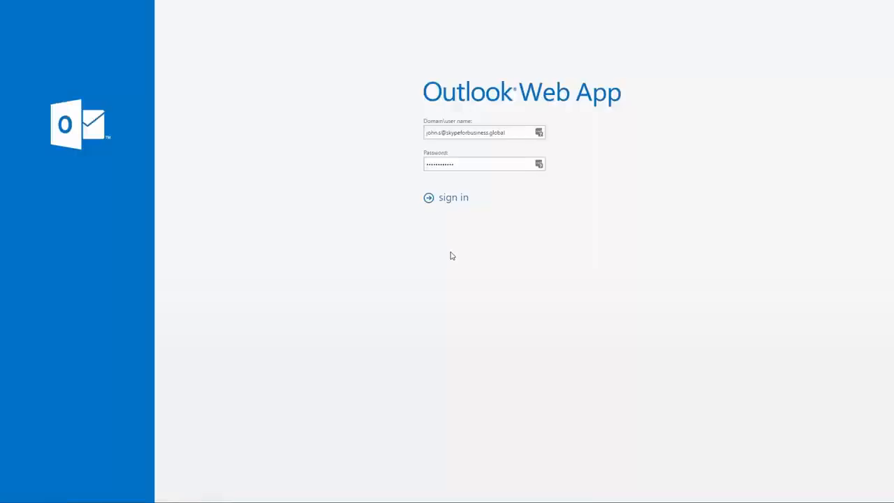
- Sign in to the new mailbox on the Exchange webmail page using the prefilled credentials
click(423, 132)
click(456, 164)
click(451, 199)
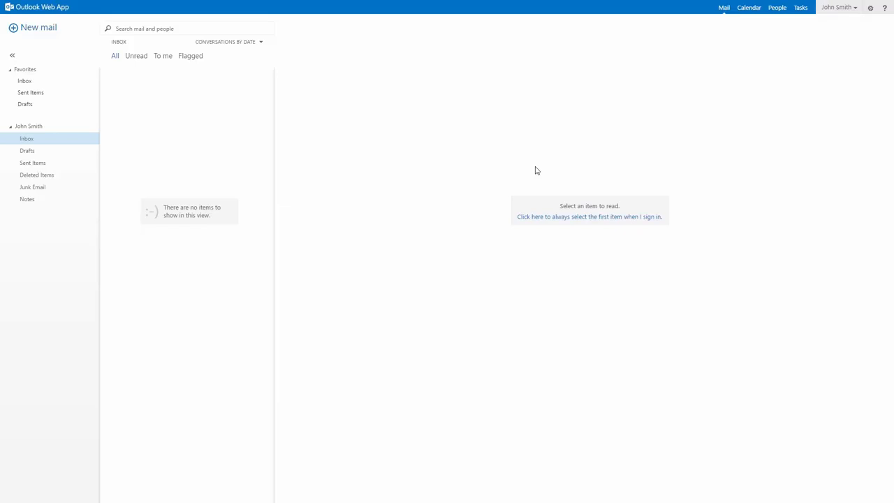
- From the gear menu's Options page, review the mailbox's POP, IMAP and SMTP server settings, then close that window
click(870, 8)
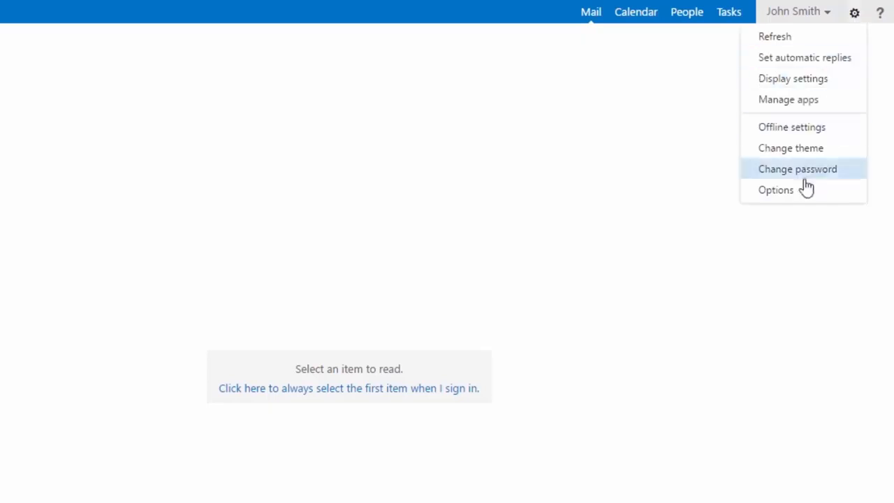
click(777, 189)
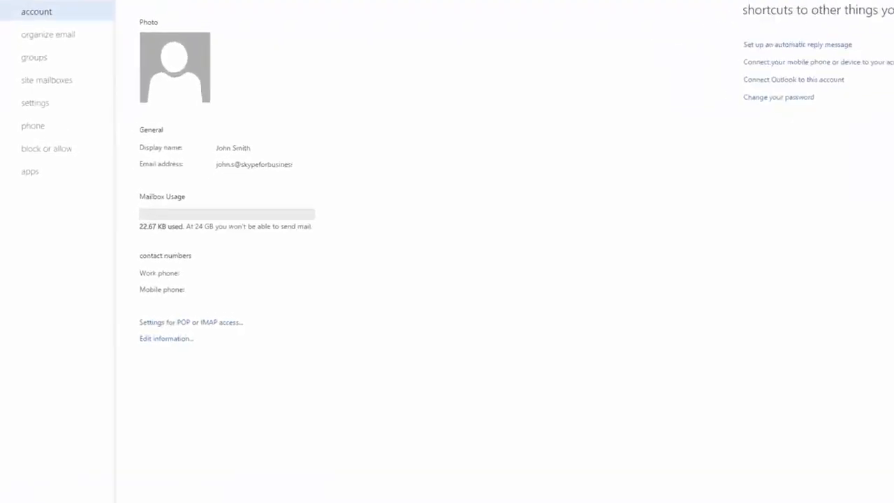
click(237, 322)
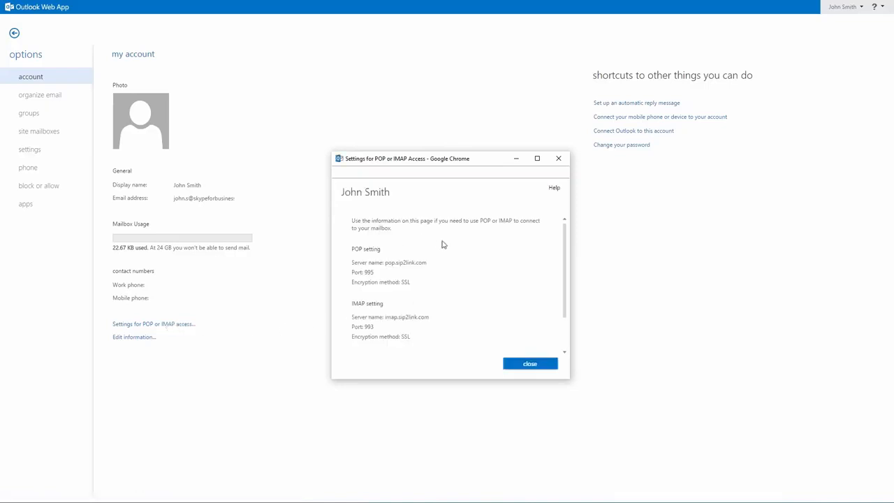
scroll(442, 251, down, 2)
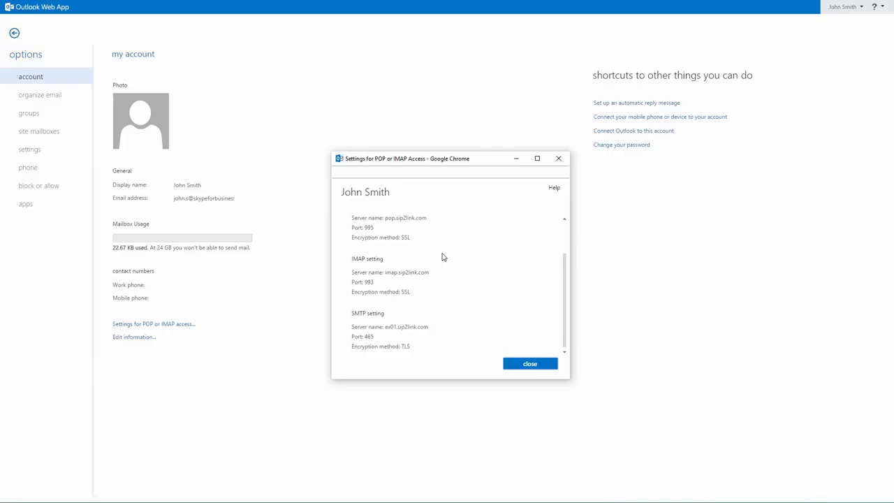
click(520, 367)
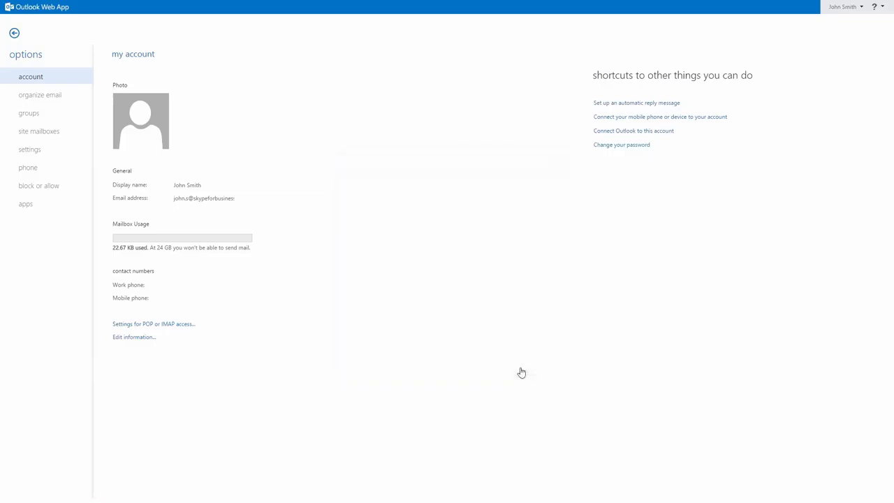